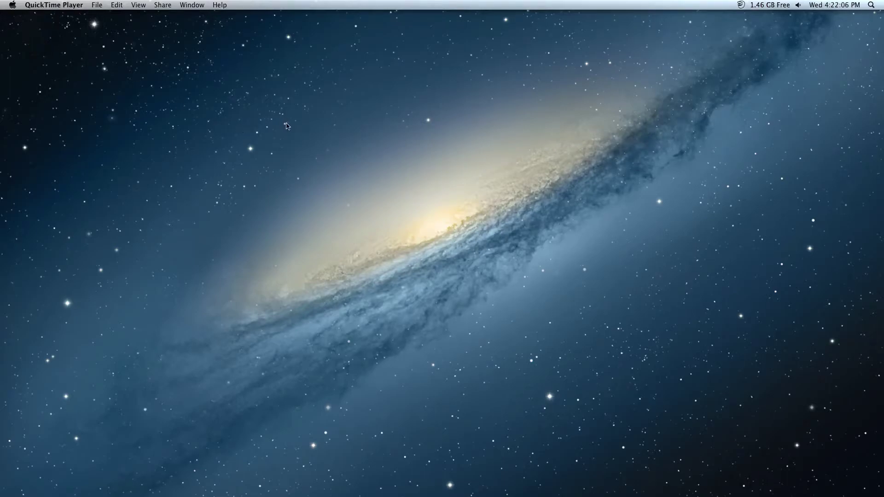
# - Bring Finder forward, then reach the Chrome application menu
pyautogui.click(197, 154)
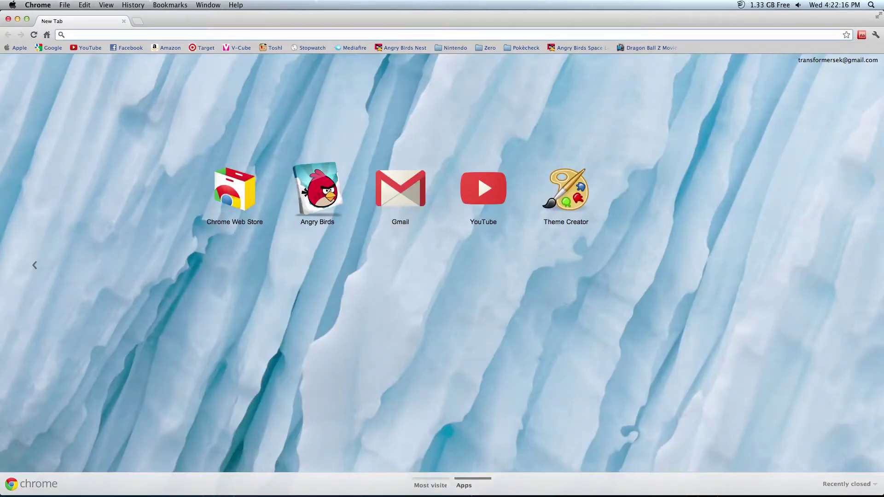
pyautogui.click(38, 4)
# - Attempt Update Now from About Google Chrome 17.0.963.83, close the error, and hide the browser
pyautogui.click(62, 15)
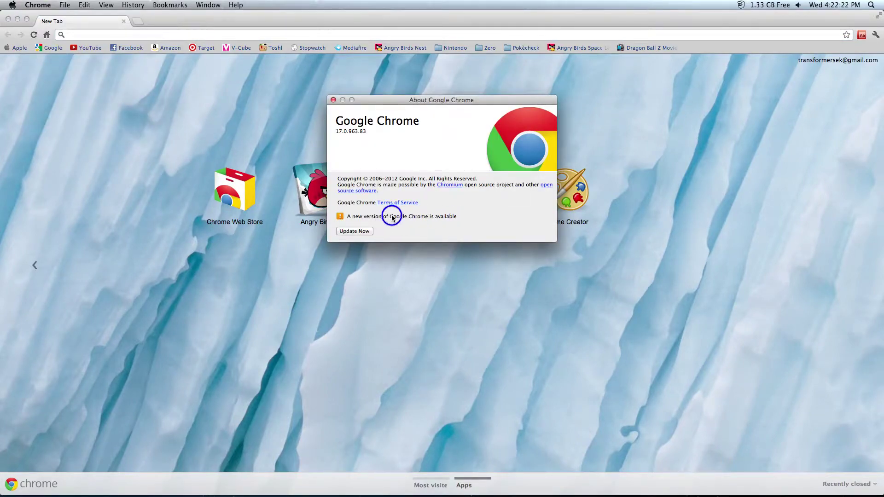
pyautogui.click(355, 231)
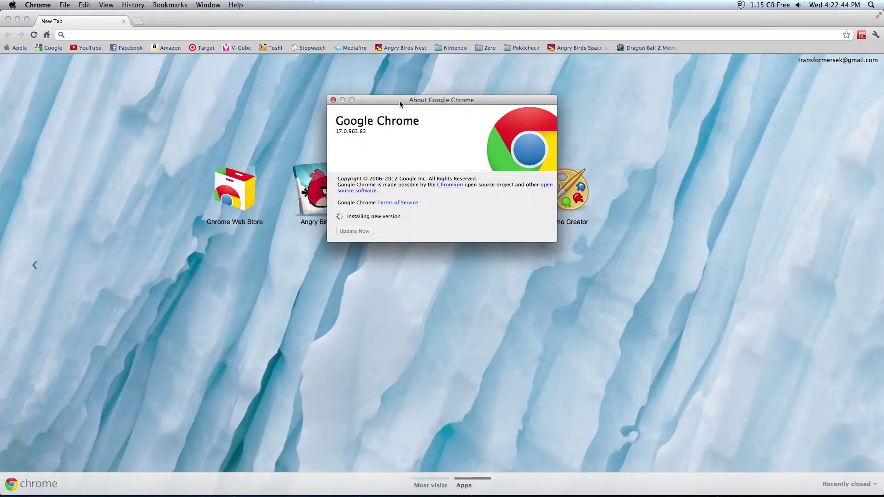
pyautogui.moveTo(399, 100); pyautogui.dragTo(362, 110)
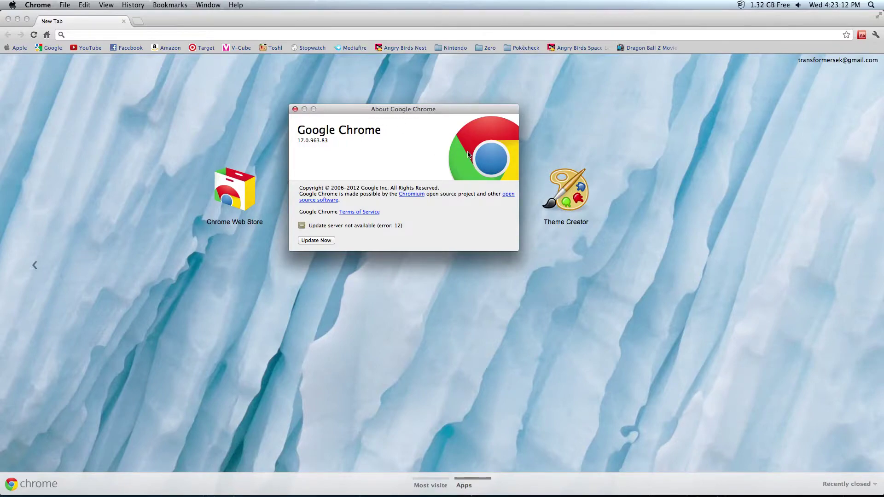
pyautogui.click(295, 110)
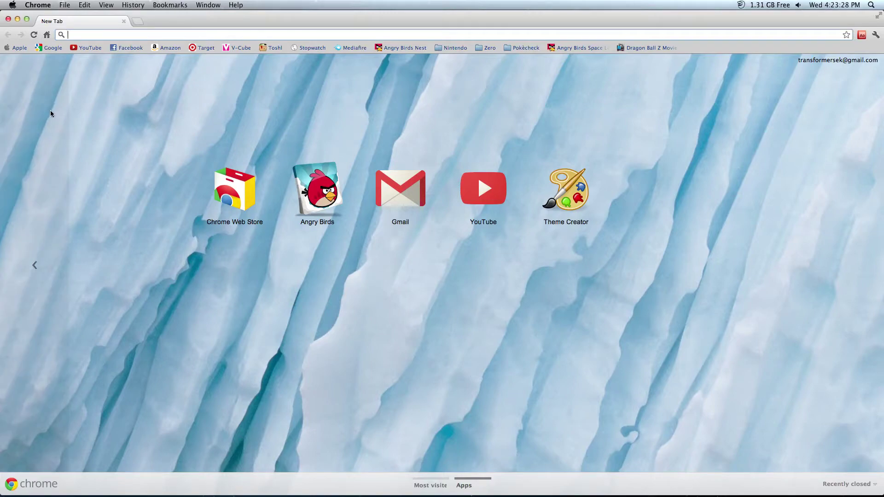
pyautogui.click(17, 18)
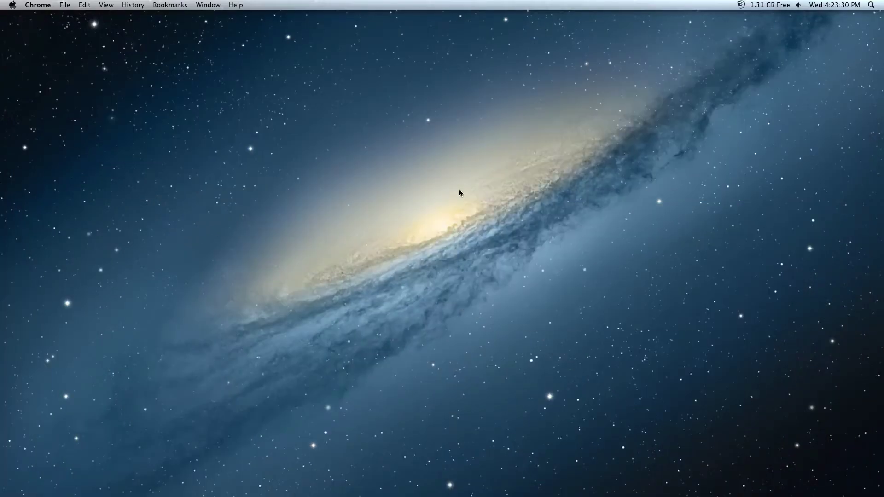
# - Inspect Google Chrome's context menu in the Applications folder without trashing it
pyautogui.click(460, 192)
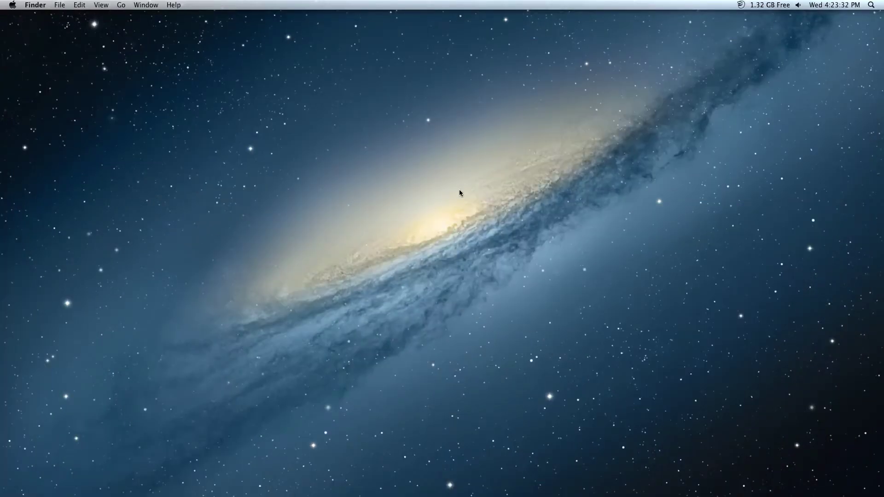
pyautogui.press('super+shift+a')
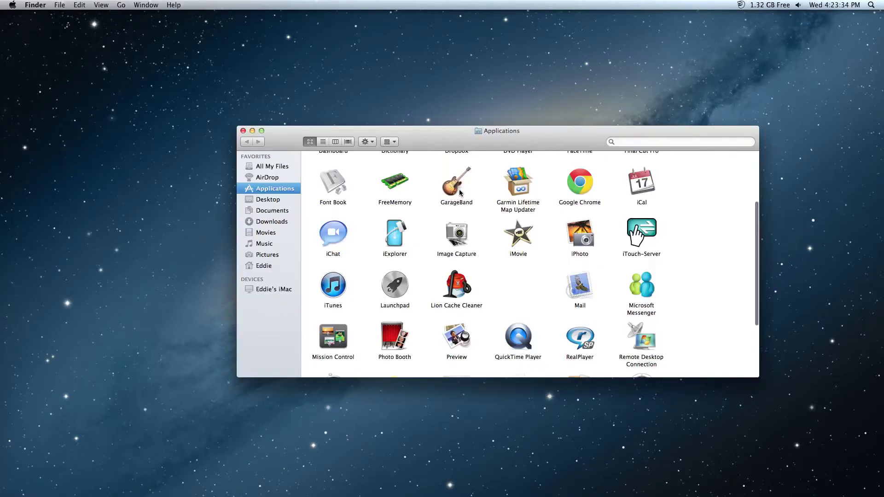
pyautogui.click(580, 186)
pyautogui.rightClick(581, 186)
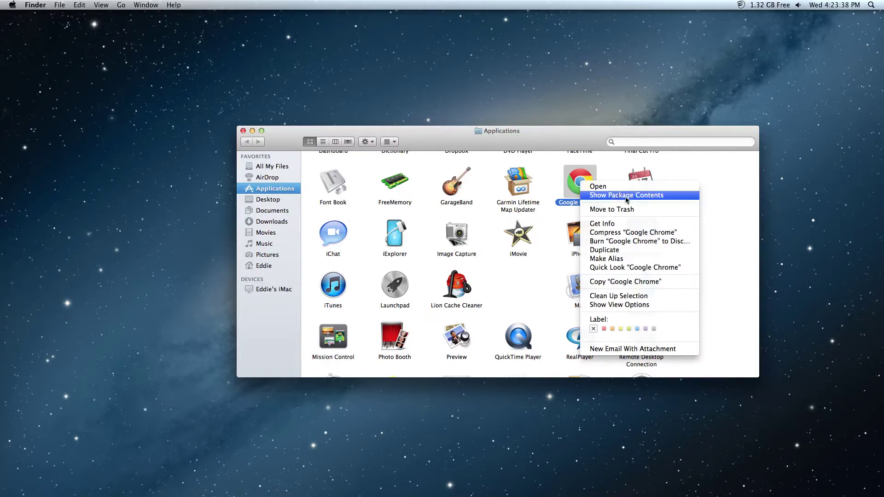
pyautogui.click(729, 181)
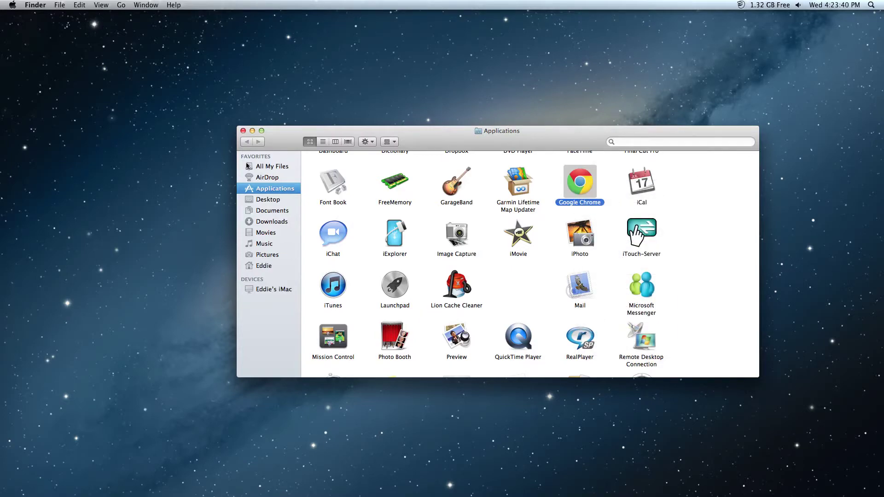
# - Close the Applications window and restore MacKeeper 2012 from the Dock
pyautogui.click(243, 130)
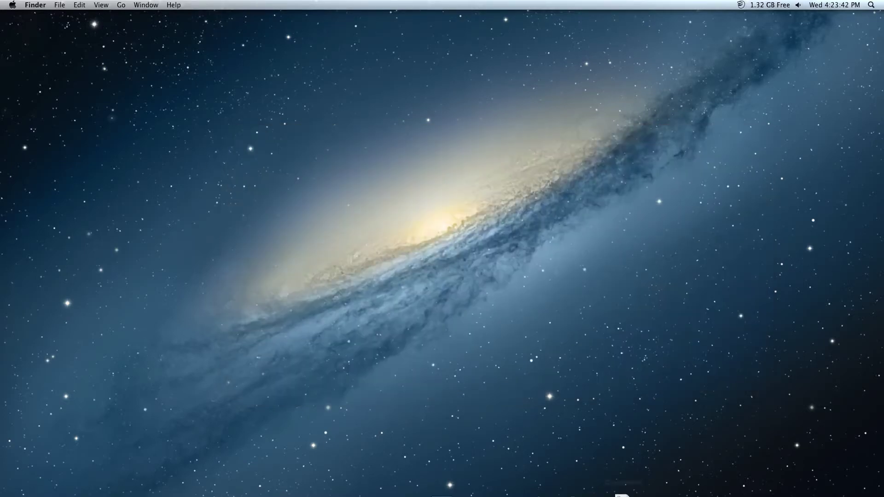
pyautogui.click(646, 483)
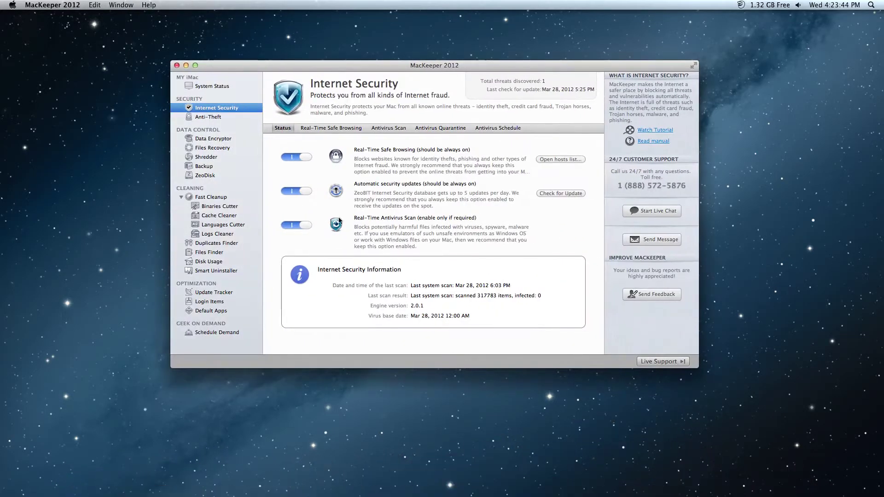
# - Restore the Chrome window, close it and quit Google Chrome entirely
pyautogui.click(704, 466)
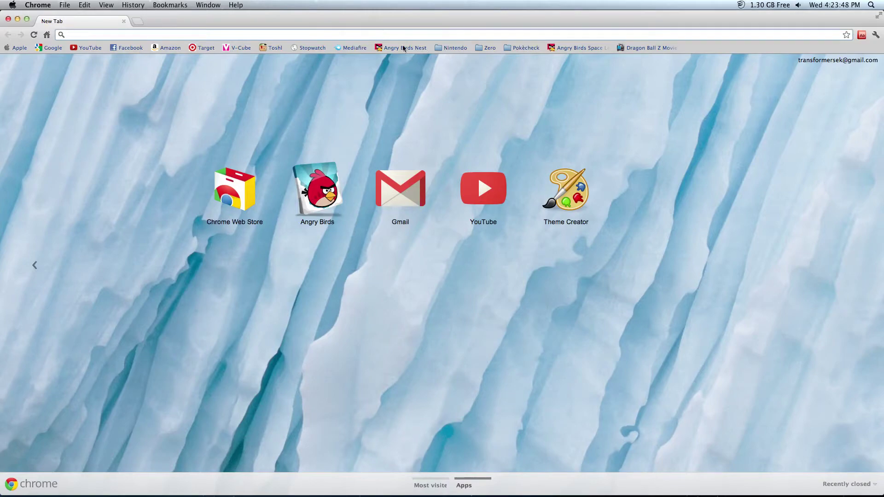
pyautogui.click(173, 36)
pyautogui.click(188, 99)
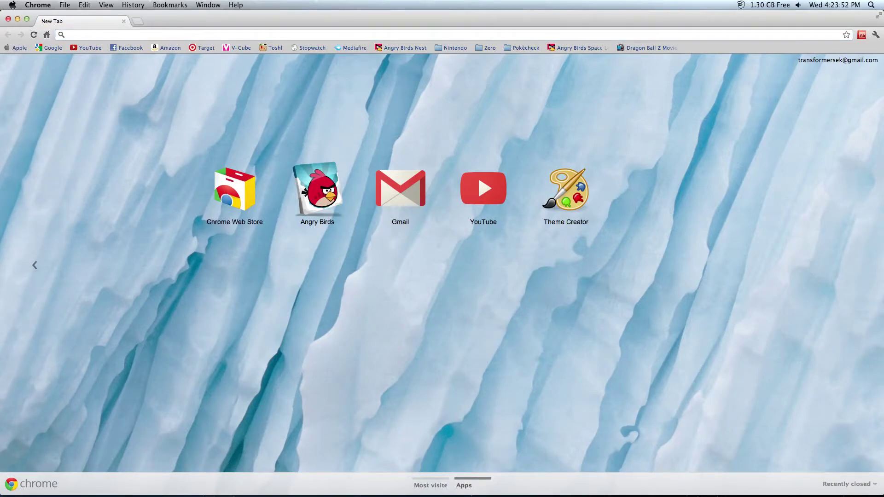
pyautogui.click(8, 21)
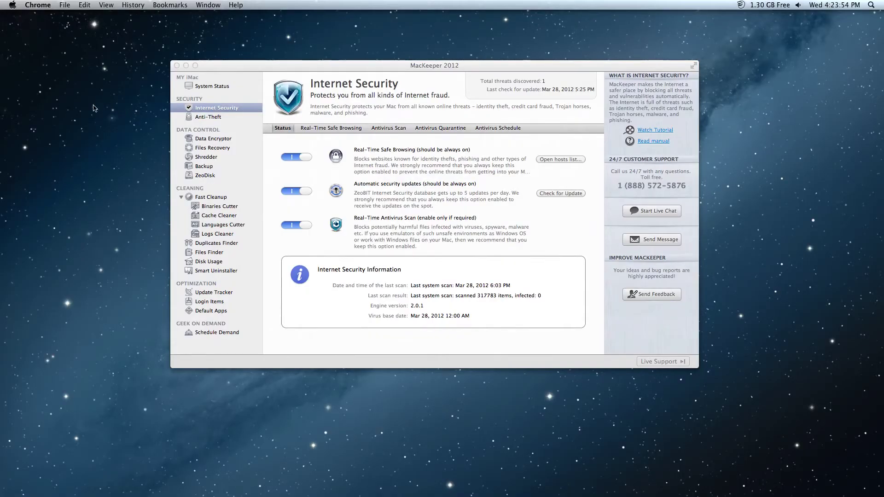
pyautogui.press('super+q')
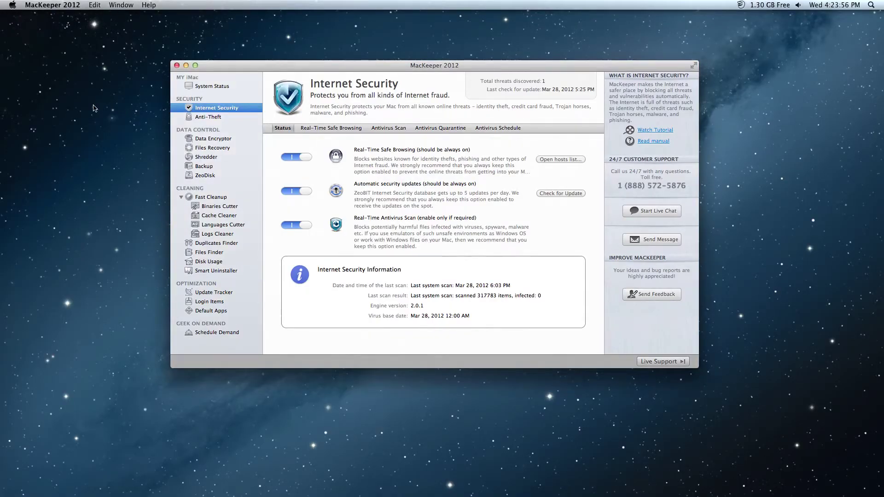
# - Stay in MacKeeper 2012 and go to its Smart Uninstaller feature
pyautogui.press('super+Tab')
pyautogui.press('Escape')
pyautogui.click(202, 271)
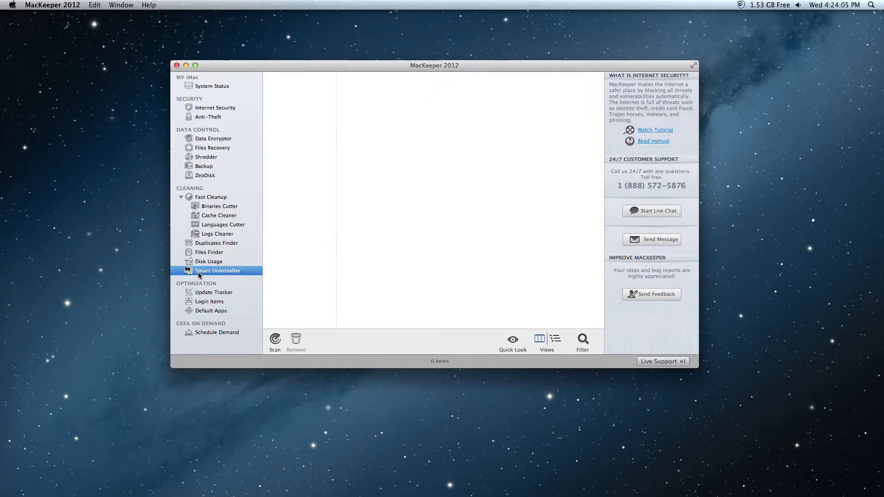
# - Scan applications, remove Chrome with its related files, confirm, and close MacKeeper
pyautogui.click(274, 339)
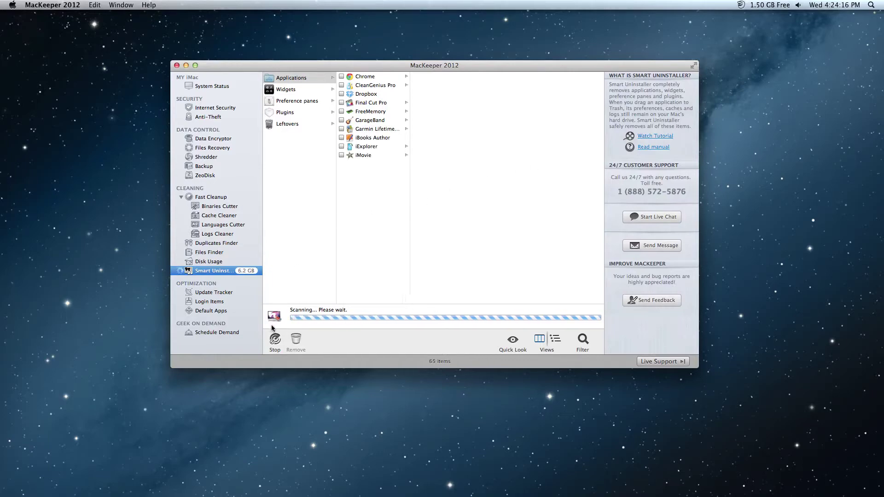
pyautogui.click(278, 339)
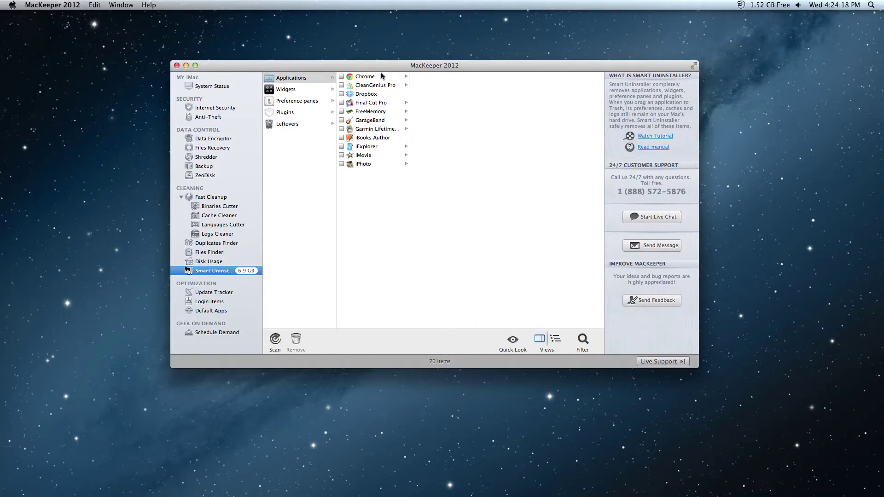
pyautogui.click(341, 76)
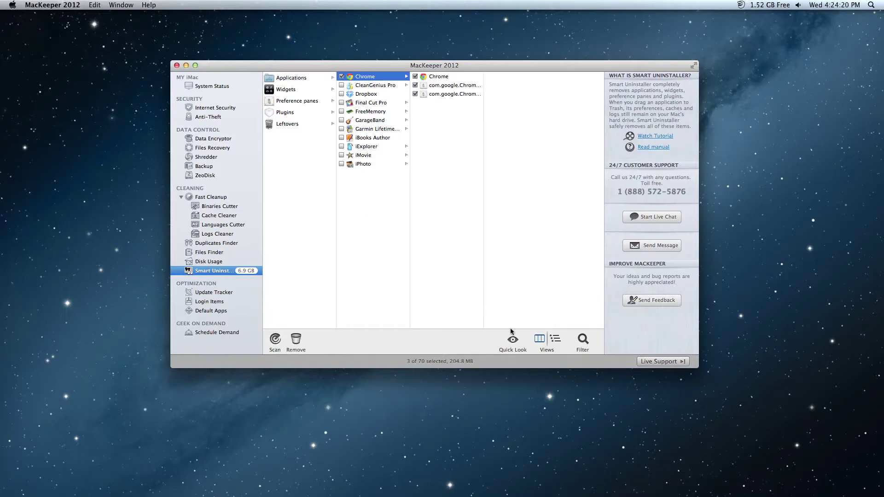
pyautogui.click(297, 338)
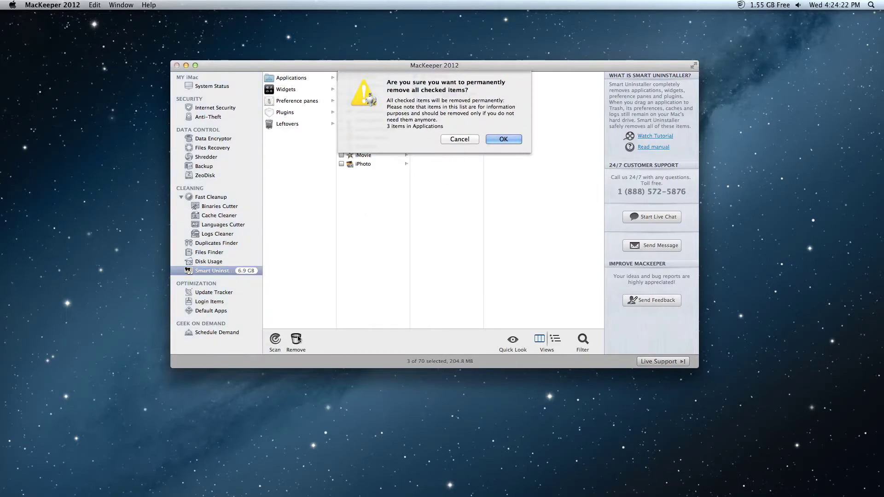
pyautogui.press('Return')
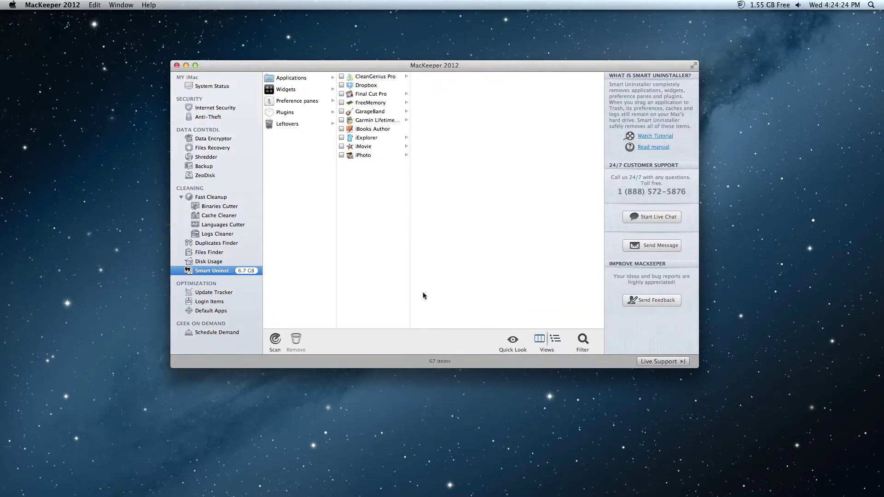
pyautogui.click(176, 65)
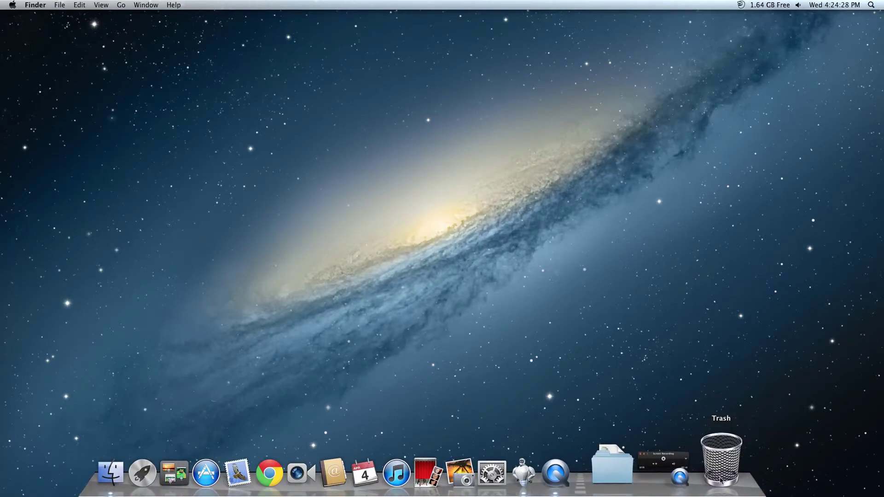
# - Confirm Chrome is gone from Applications, drag it off the Dock, and launch Safari from Launchpad
pyautogui.press('super+shift+a')
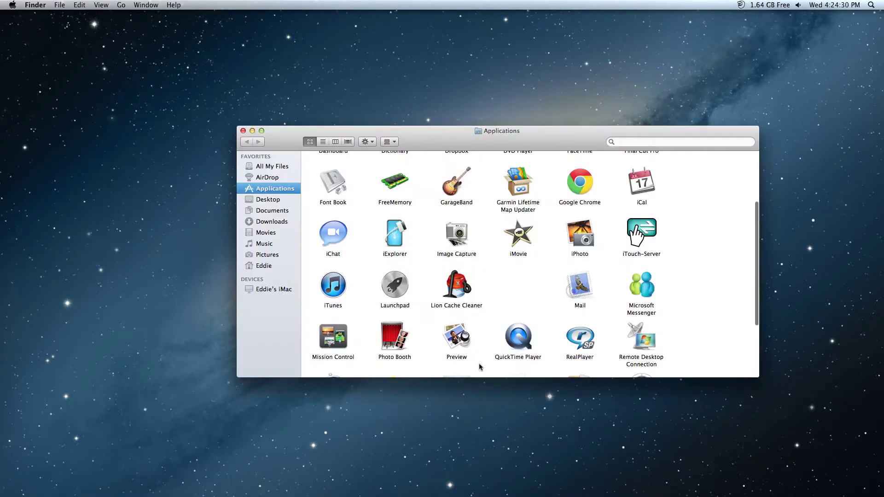
pyautogui.scroll(2, 608, 198)
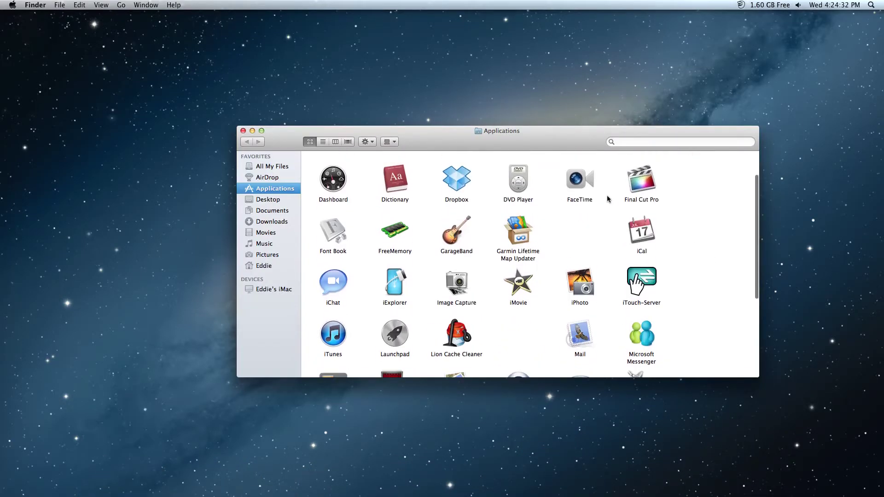
pyautogui.scroll(-5, 608, 199)
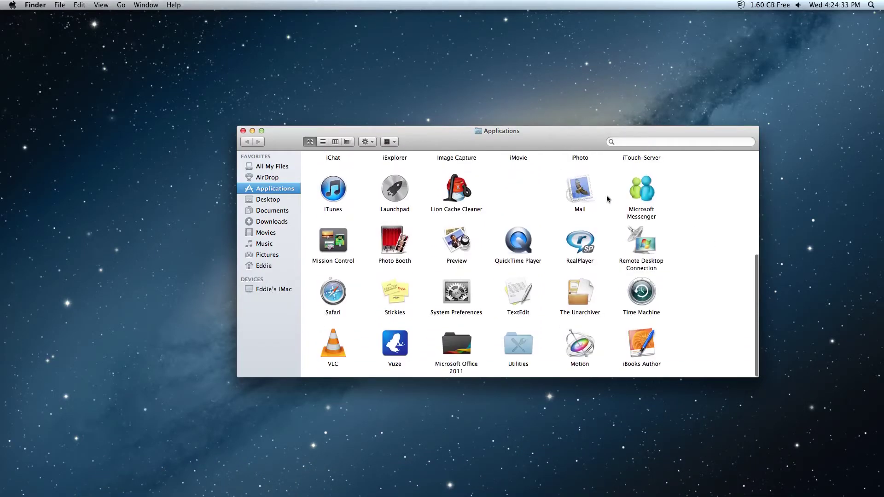
pyautogui.click(242, 130)
pyautogui.moveTo(324, 466)
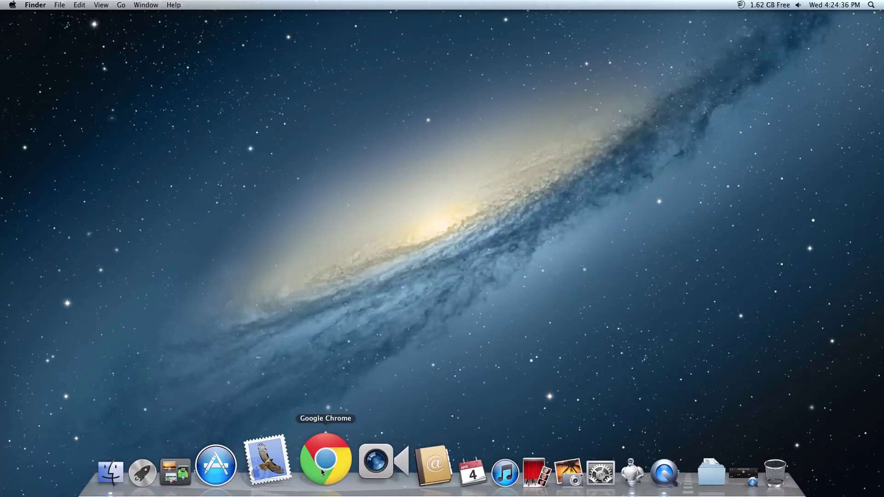
pyautogui.moveTo(323, 473); pyautogui.dragTo(343, 255)
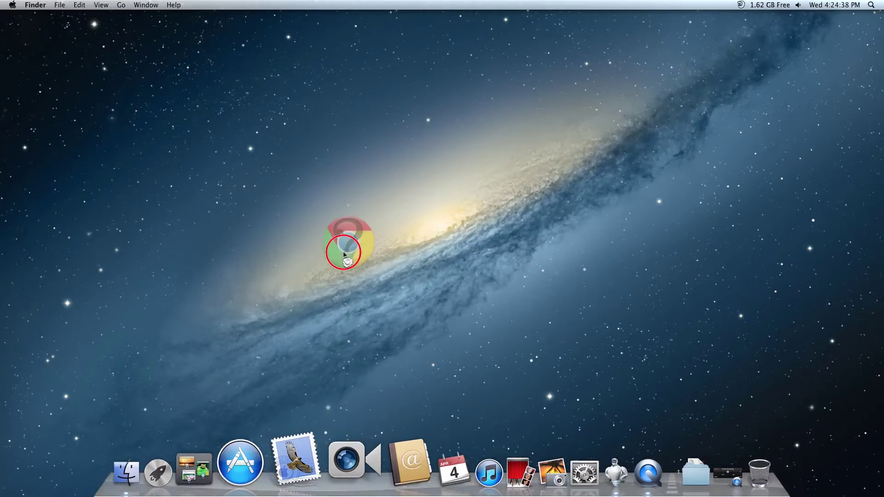
pyautogui.press('F4')
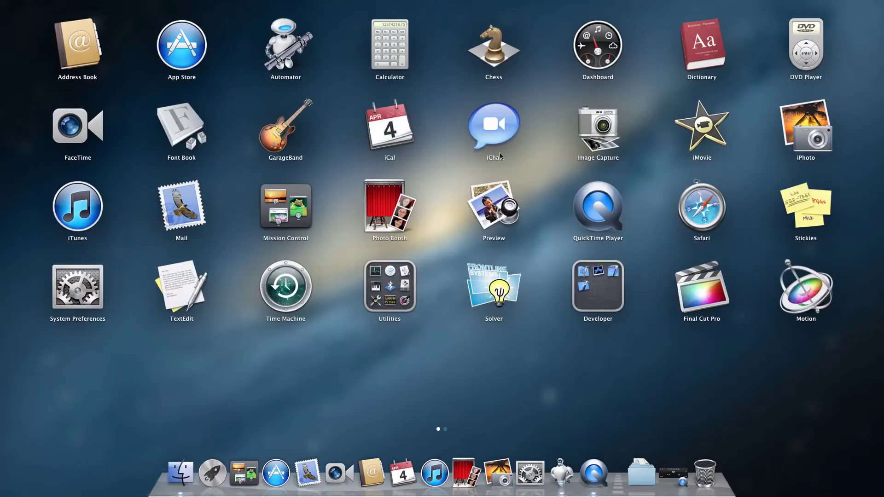
pyautogui.click(694, 212)
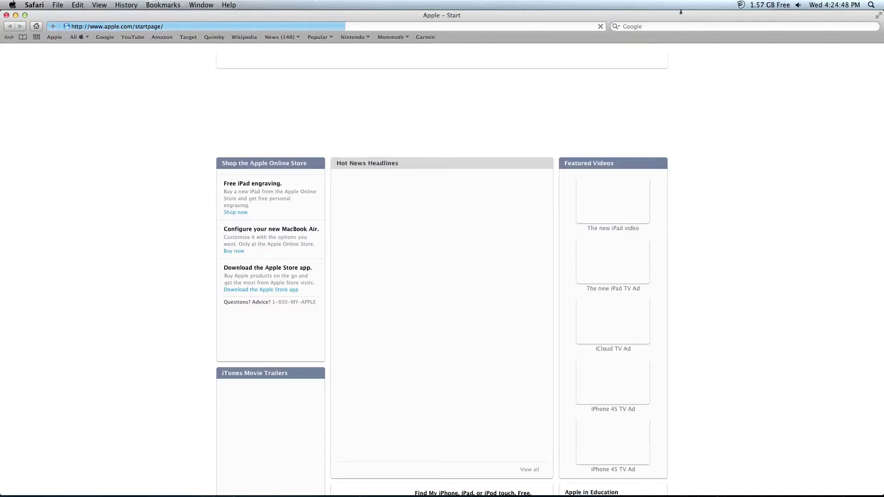
# - Search 'google chrome' and accept the terms to start the Chrome download
pyautogui.click(637, 27)
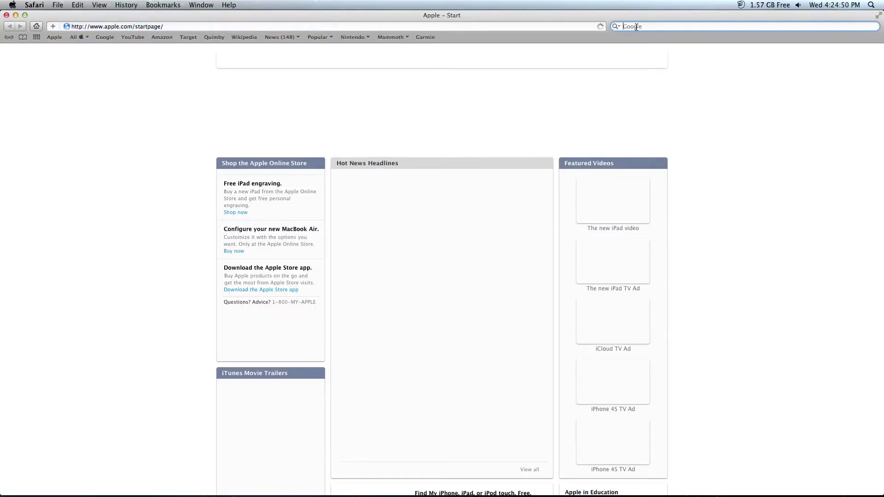
pyautogui.write('google')
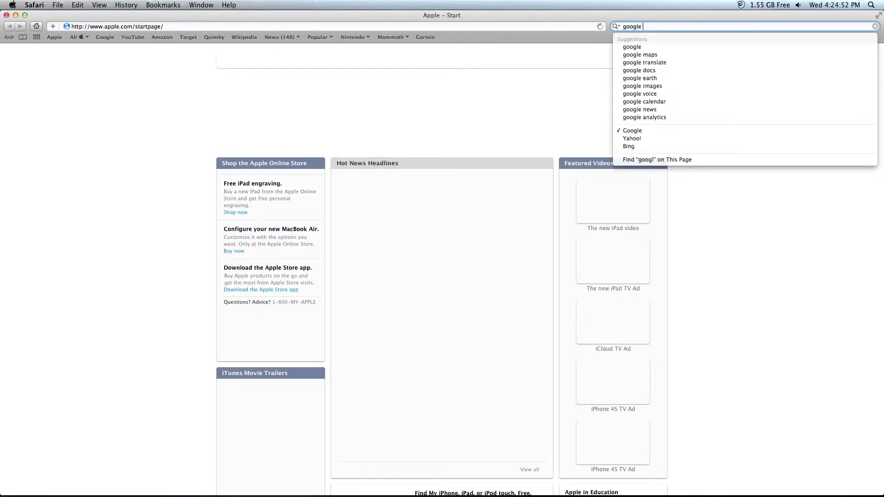
pyautogui.write(' chrome')
pyautogui.press('Return')
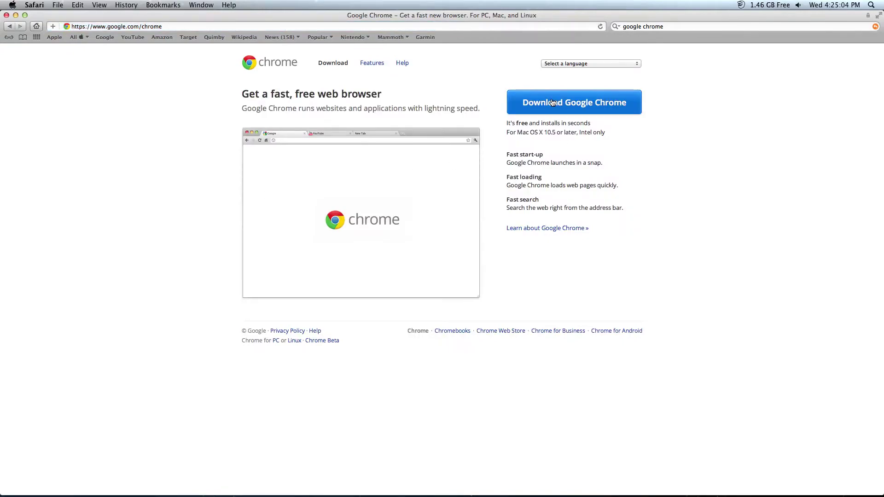
pyautogui.click(553, 102)
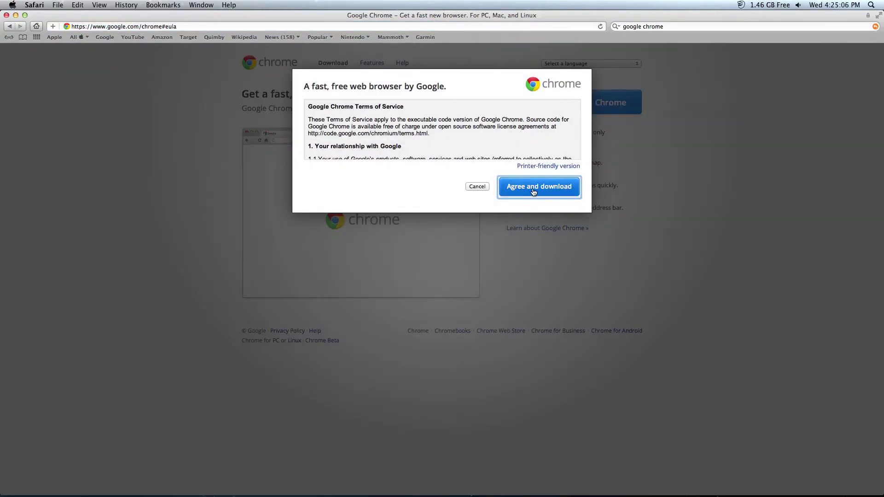
pyautogui.click(533, 193)
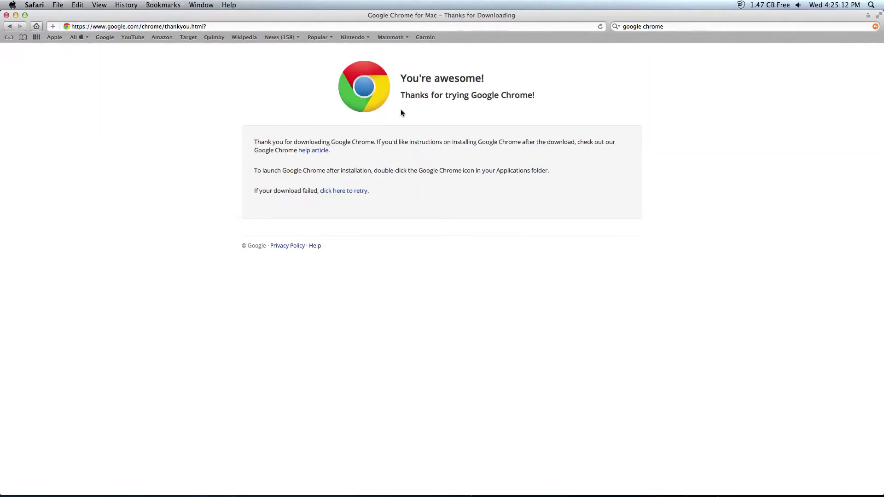
# - Retry the googlechrome.dmg download after juggling the Safari window
pyautogui.press('F4')
pyautogui.press('Escape')
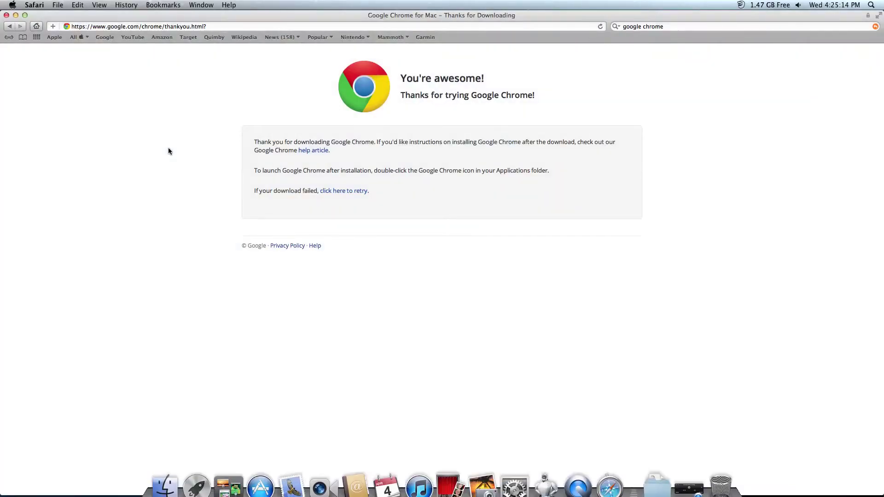
pyautogui.press('F3')
pyautogui.press('F3')
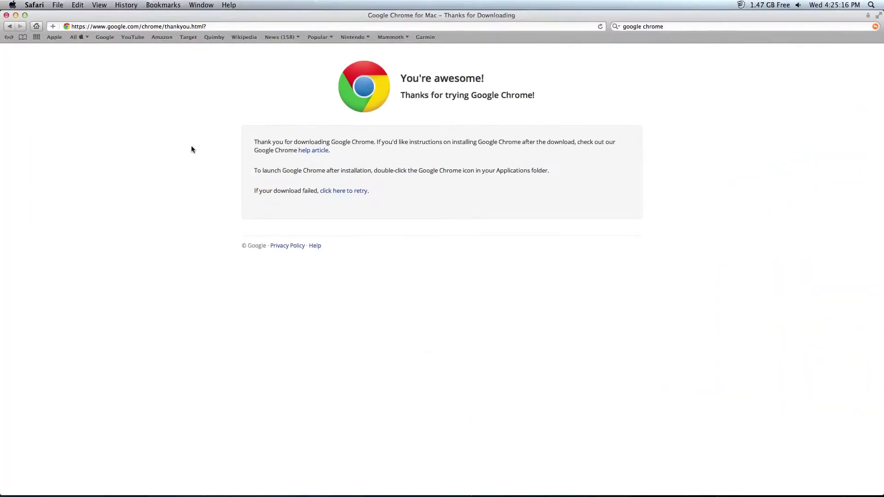
pyautogui.click(16, 14)
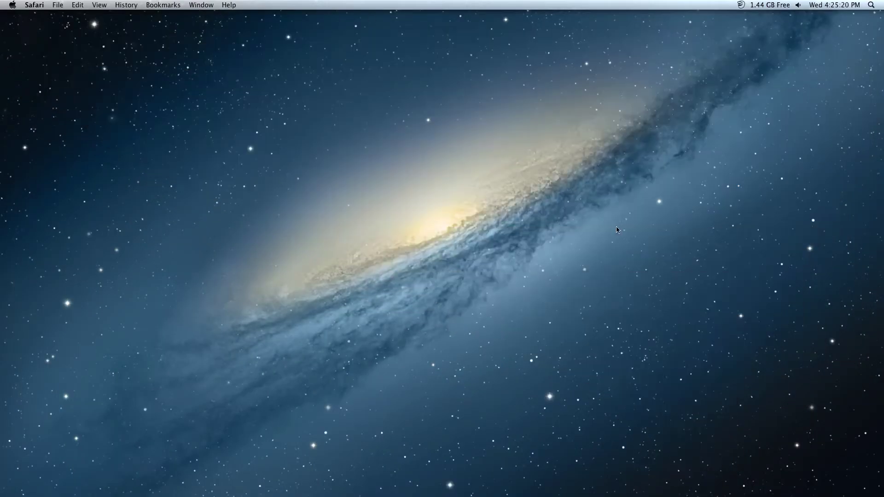
pyautogui.click(711, 471)
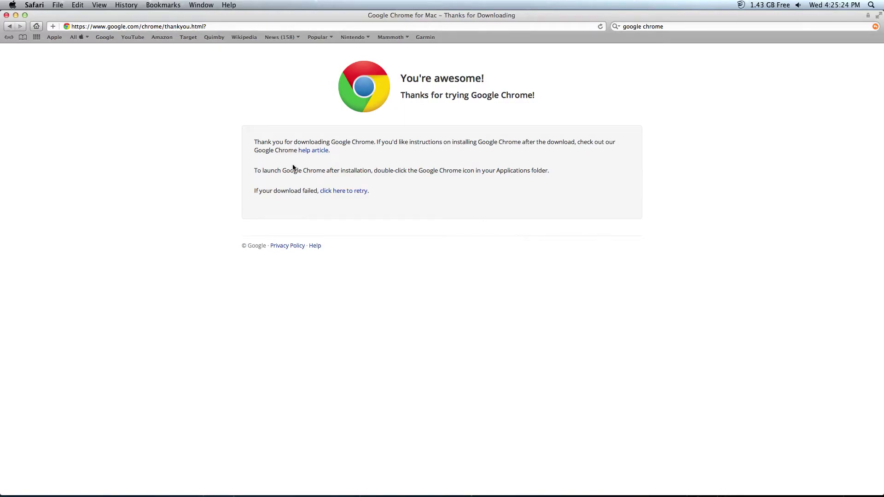
pyautogui.click(347, 193)
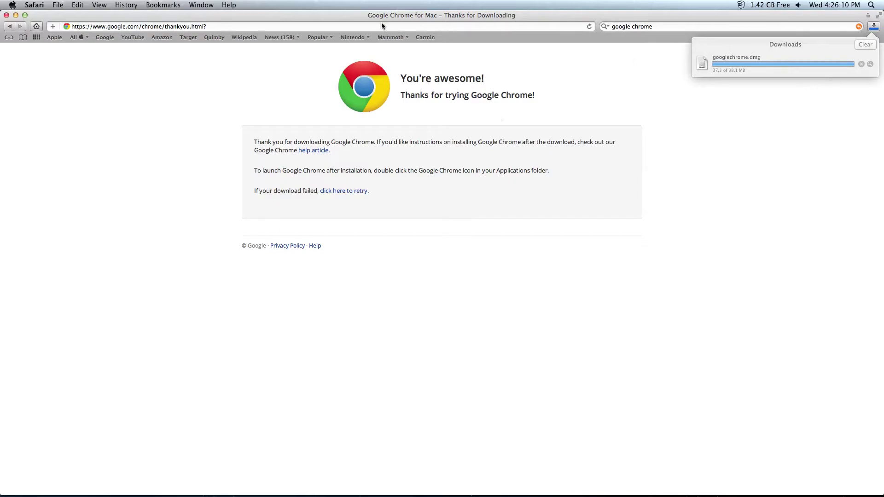
# - Review open windows while the download finishes and select the old search text
pyautogui.hotkey('ctrl', 'Up')
pyautogui.hotkey('ctrl', 'Up')
pyautogui.hotkey('ctrl', 'Up')
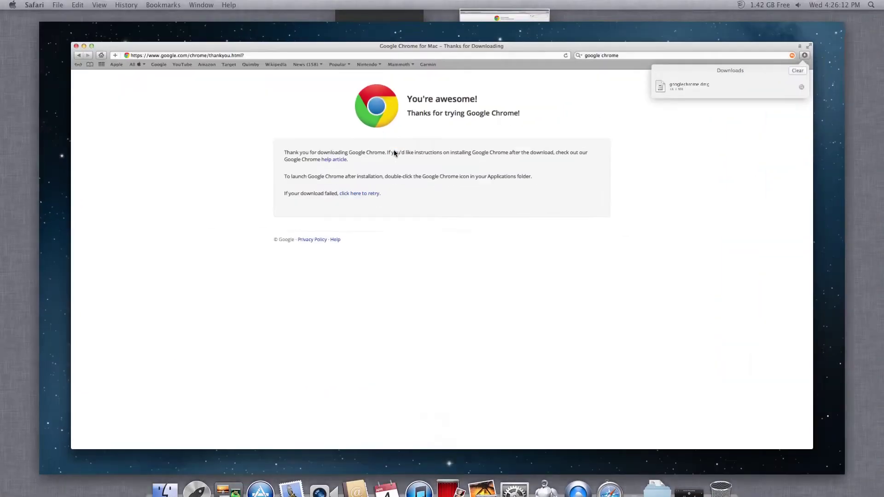
pyautogui.hotkey('ctrl', 'Up')
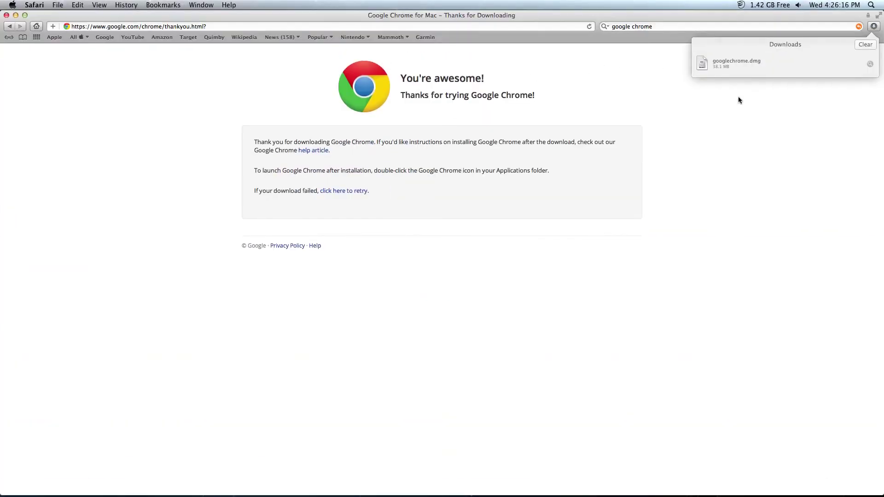
pyautogui.click(825, 24)
# - Clear the search, close Safari's window, clear its history and switch to Finder
pyautogui.press('BackSpace')
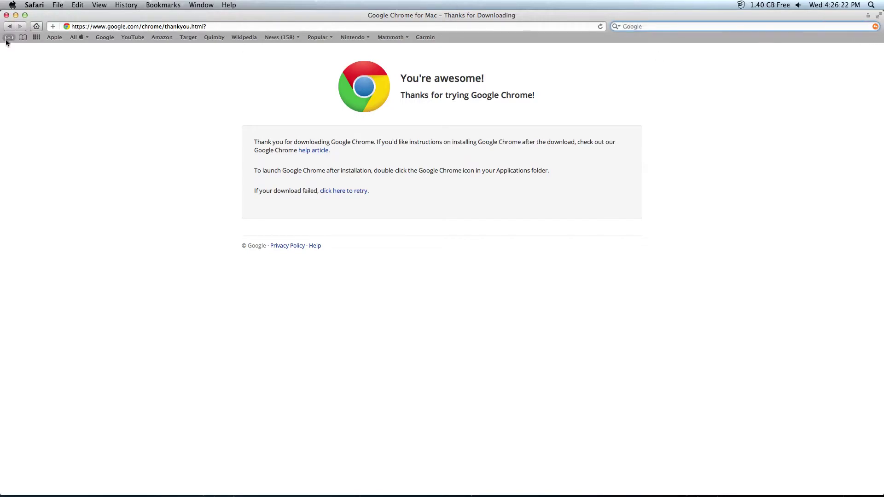
pyautogui.click(7, 16)
pyautogui.click(133, 5)
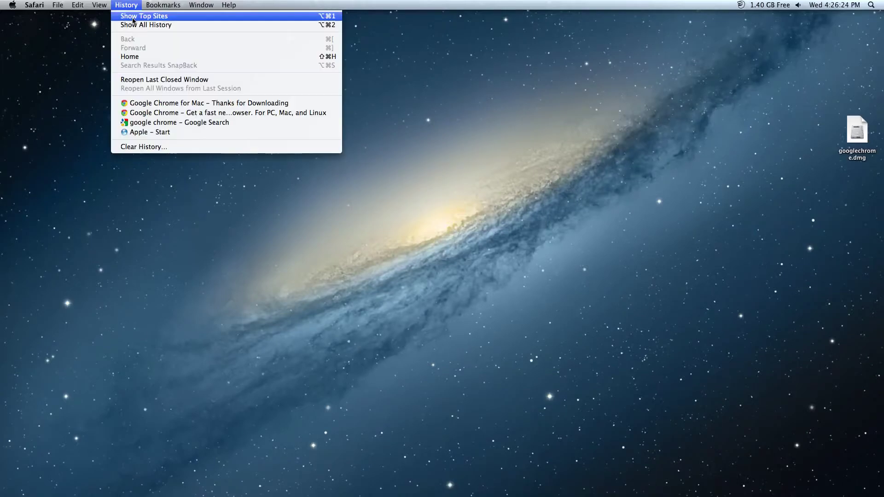
pyautogui.click(124, 147)
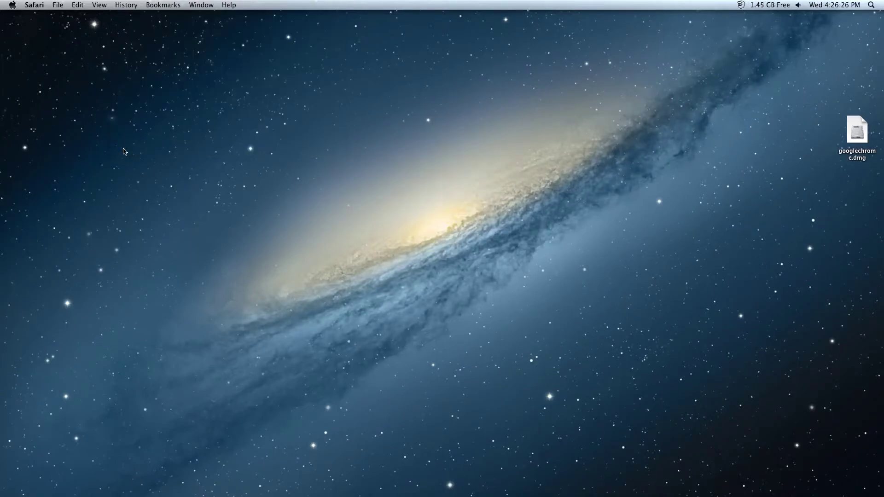
pyautogui.click(123, 152)
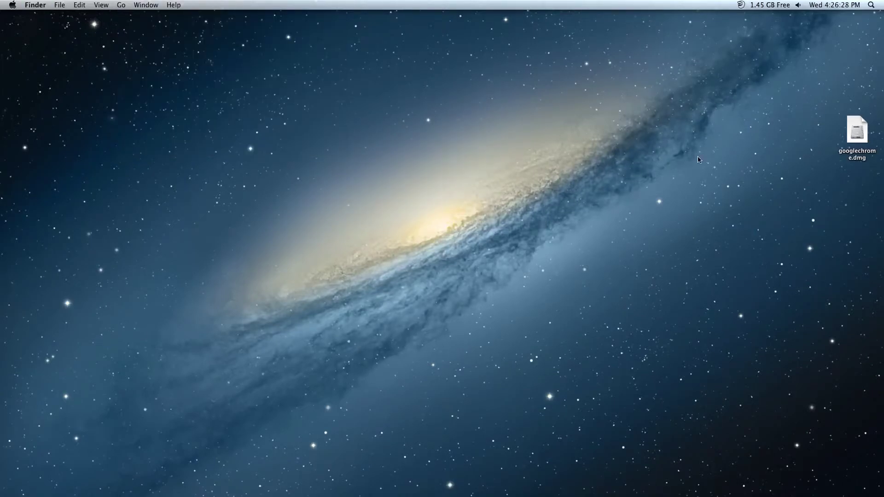
# - Try opening googlechrome.dmg from the desktop and glance at Launchpad
pyautogui.click(855, 127)
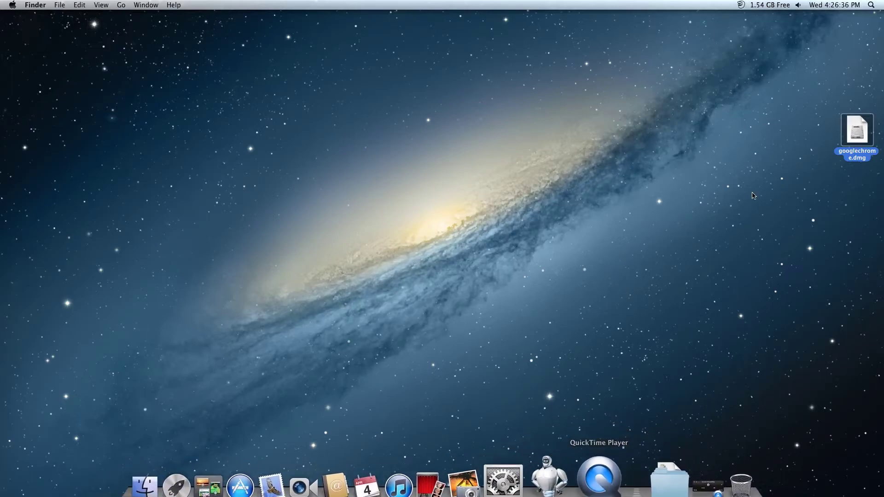
pyautogui.doubleClick(857, 131)
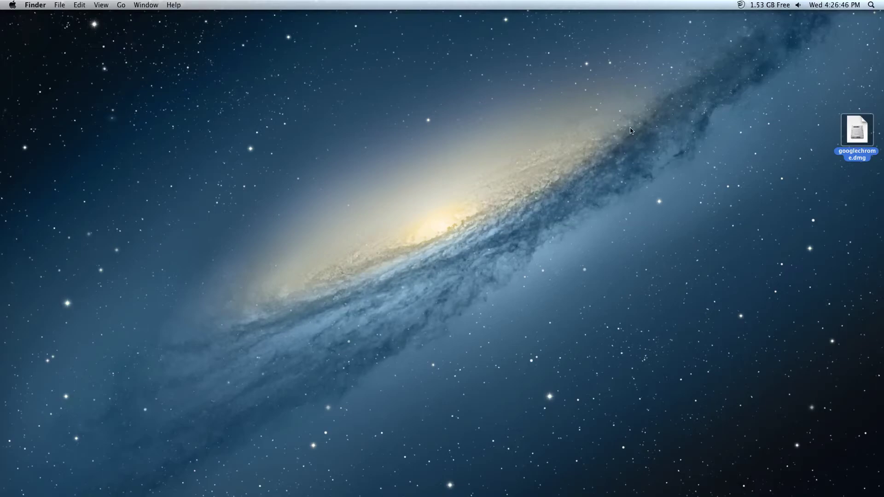
pyautogui.doubleClick(857, 132)
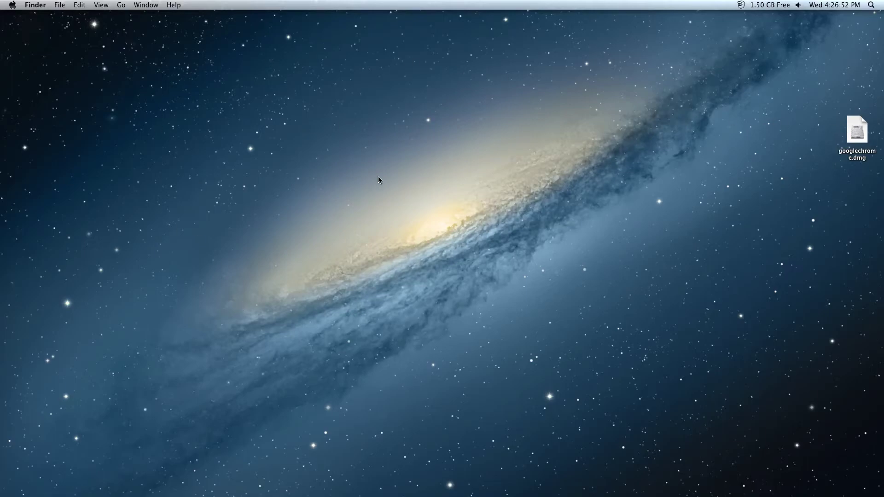
pyautogui.press('F4')
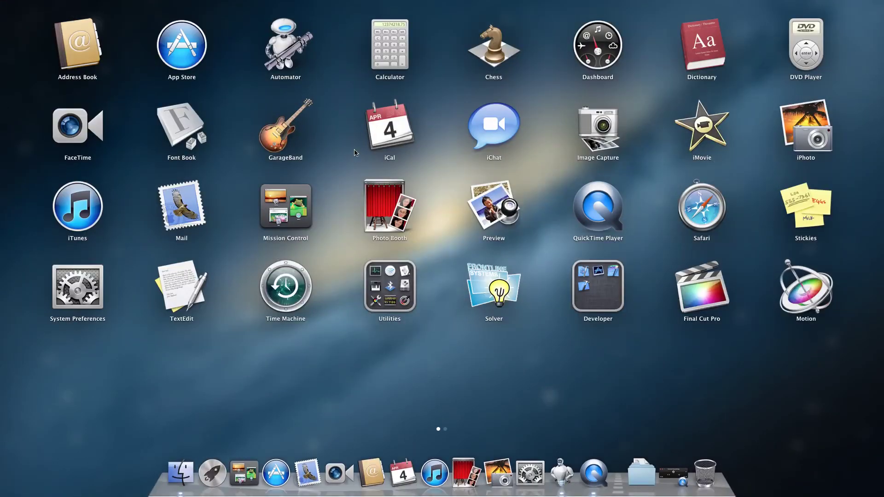
pyautogui.click(354, 152)
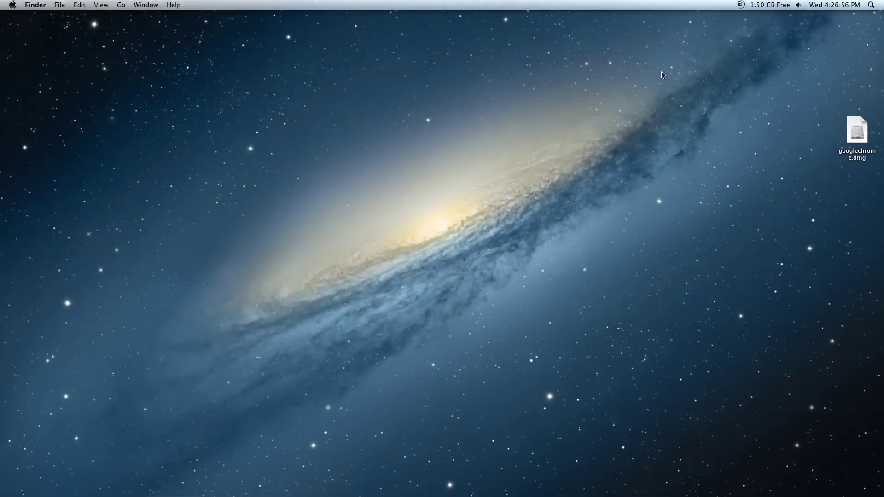
# - Return to Finder, check Recent Items, and bring up the context menu for googlechrome.dmg
pyautogui.press('super+Tab')
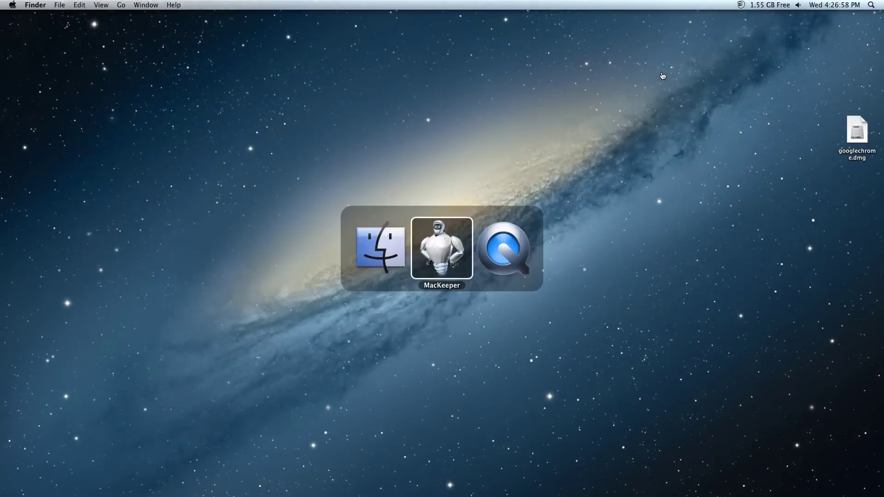
pyautogui.press('super+Tab')
pyautogui.press('super+Tab')
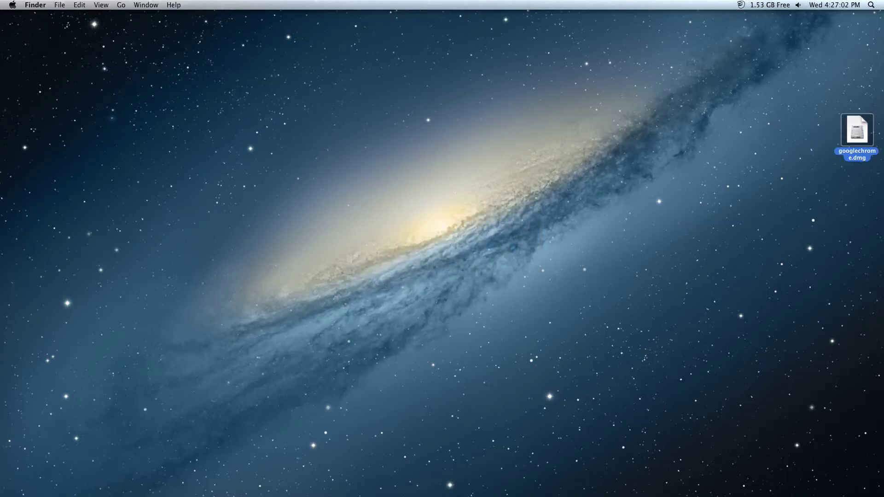
pyautogui.click(12, 5)
pyautogui.moveTo(35, 79)
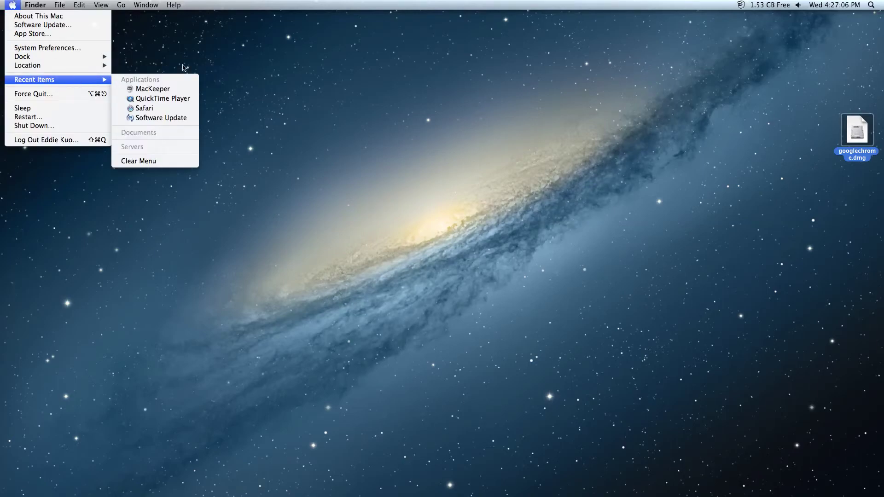
pyautogui.click(301, 52)
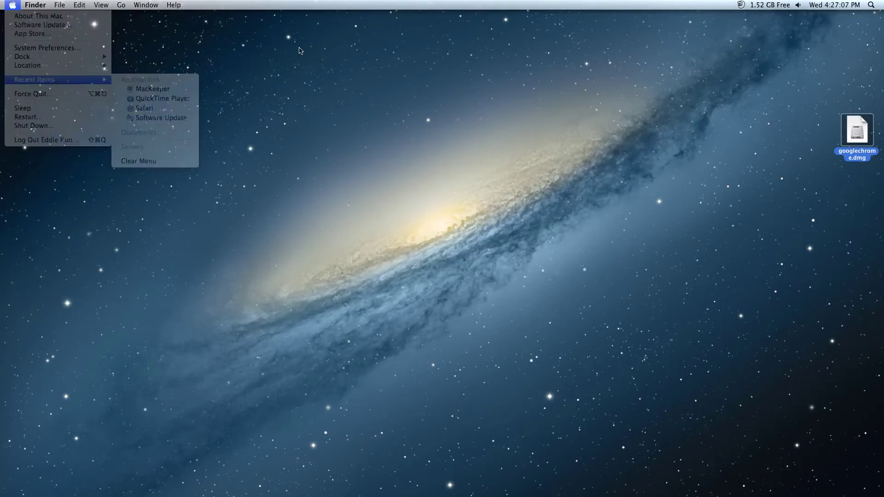
pyautogui.rightClick(854, 132)
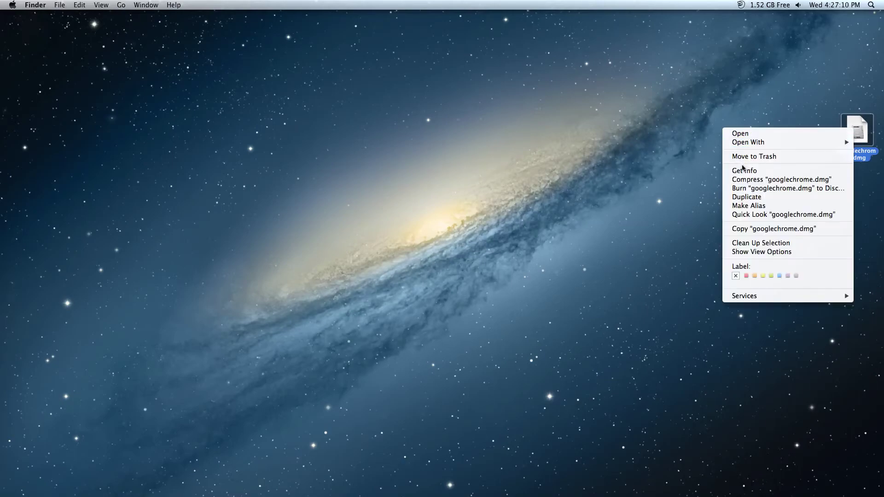
# - Mount googlechrome.dmg, copy Google Chrome into Applications, and show the Launchpad grid
pyautogui.click(741, 132)
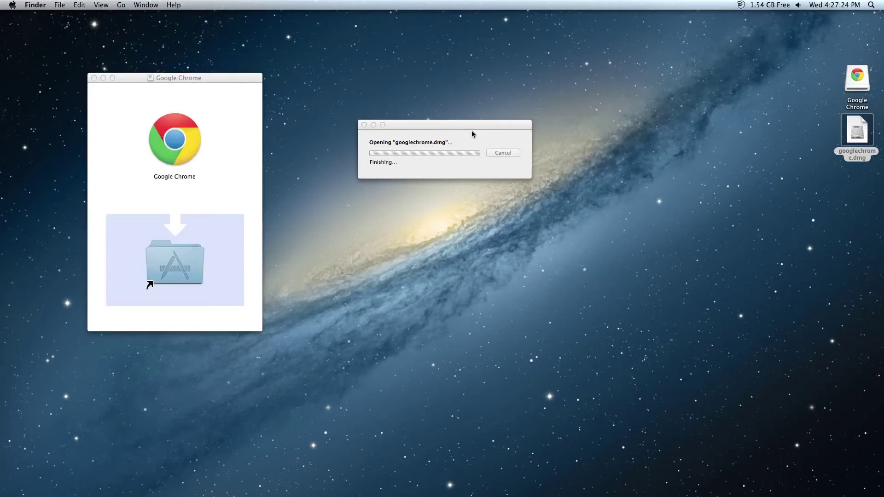
pyautogui.moveTo(164, 139); pyautogui.dragTo(165, 254)
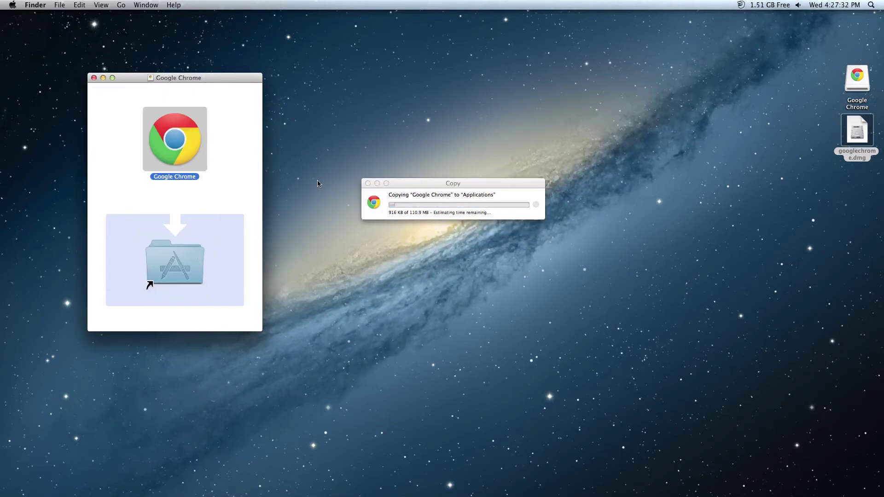
pyautogui.click(422, 183)
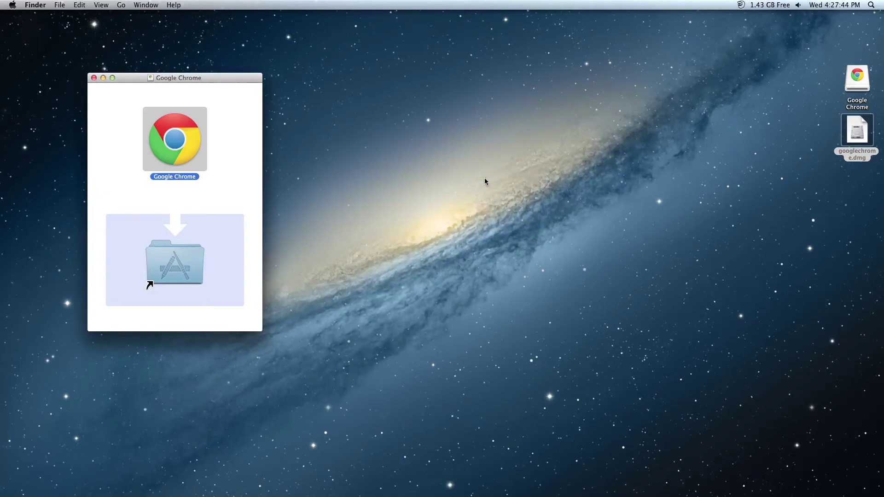
pyautogui.press('F4')
pyautogui.scroll(-2, 484, 178)
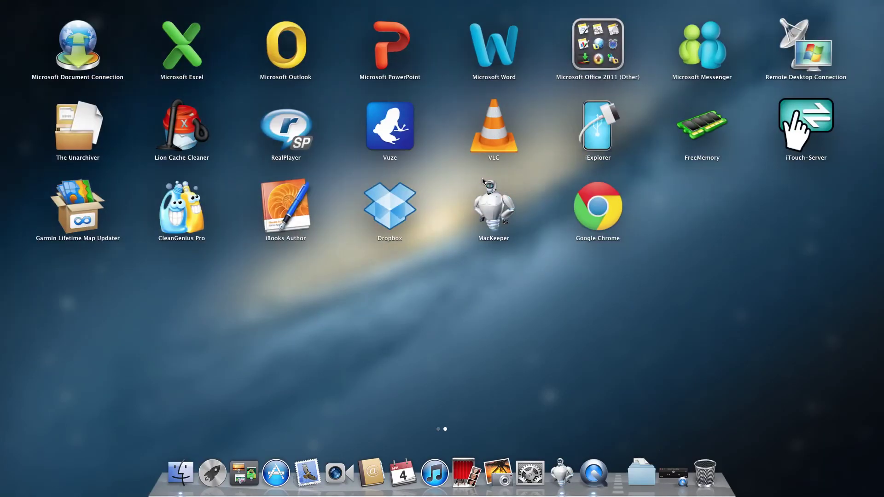
# - Move Google Chrome up into row two beside RealPlayer in Launchpad
pyautogui.click(585, 219)
pyautogui.moveTo(585, 219); pyautogui.dragTo(339, 136)
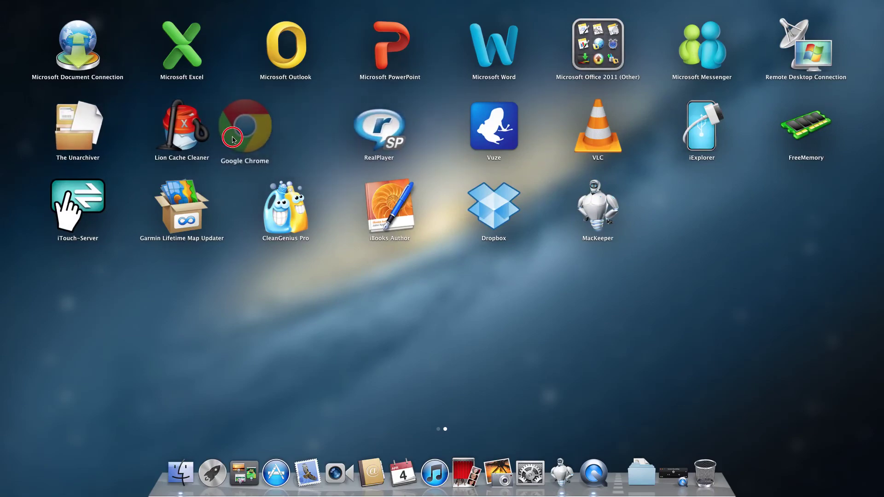
pyautogui.moveTo(339, 136); pyautogui.dragTo(233, 138)
pyautogui.scroll(2, 431, 414)
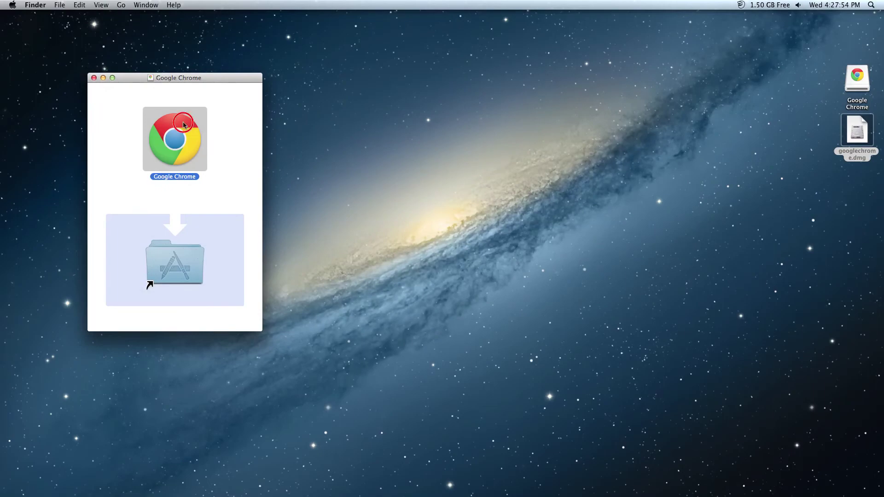
# - Add Google Chrome to the Dock, close the disk image window, and launch it
pyautogui.moveTo(393, 494); pyautogui.dragTo(315, 462)
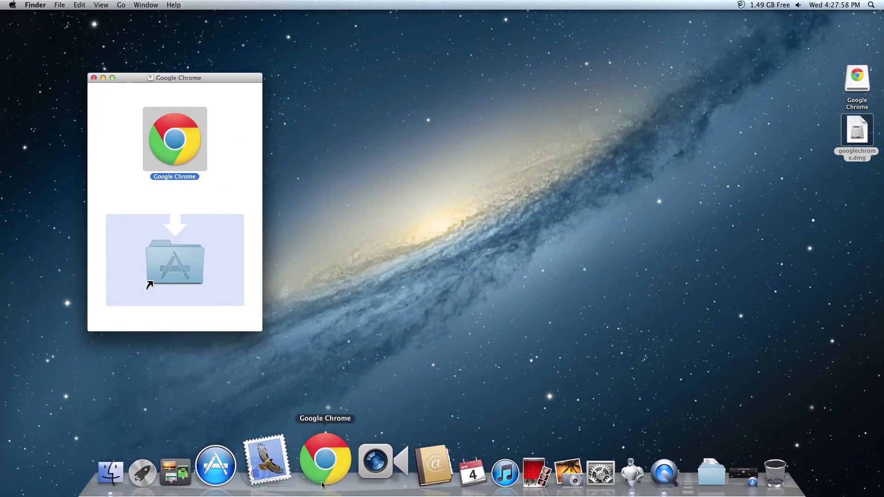
pyautogui.click(94, 78)
pyautogui.click(797, 118)
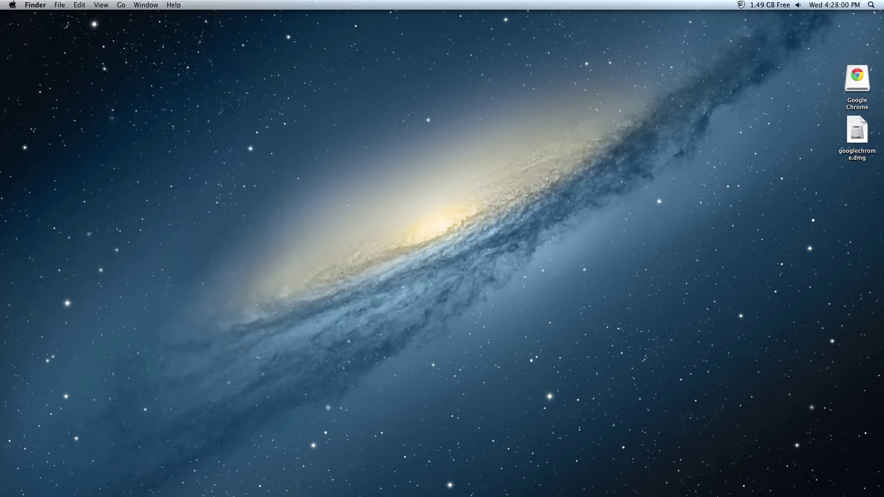
pyautogui.click(330, 468)
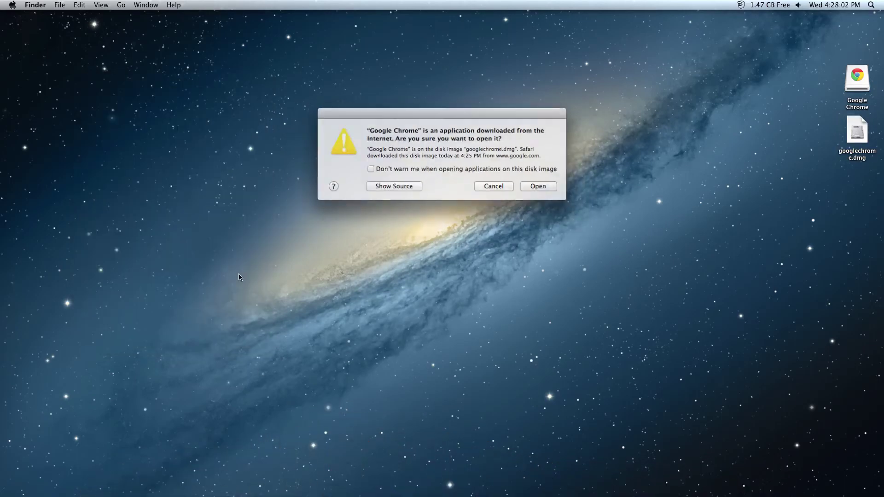
# - Confirm the Internet-download warning so Chrome launches with bookmarks, then reach the Chrome menu
pyautogui.click(548, 186)
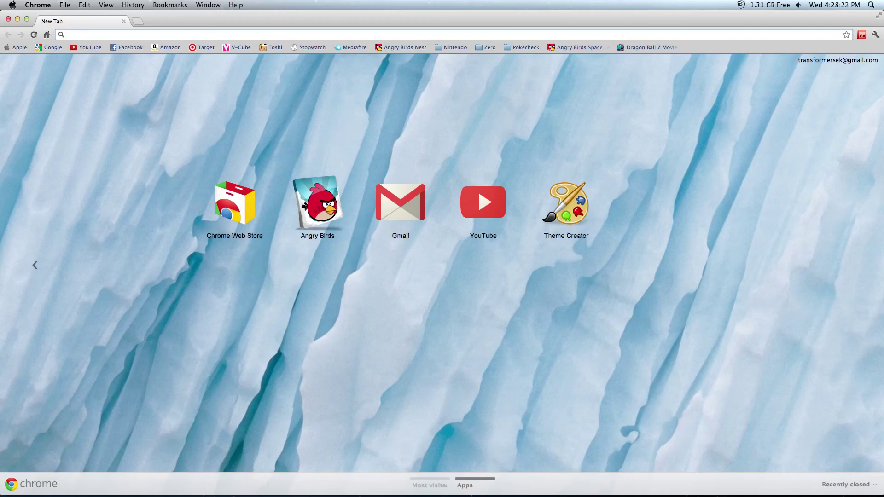
pyautogui.click(38, 5)
# - Verify About Google Chrome shows version 18.0.1025.142, then close the About and browser windows
pyautogui.click(44, 16)
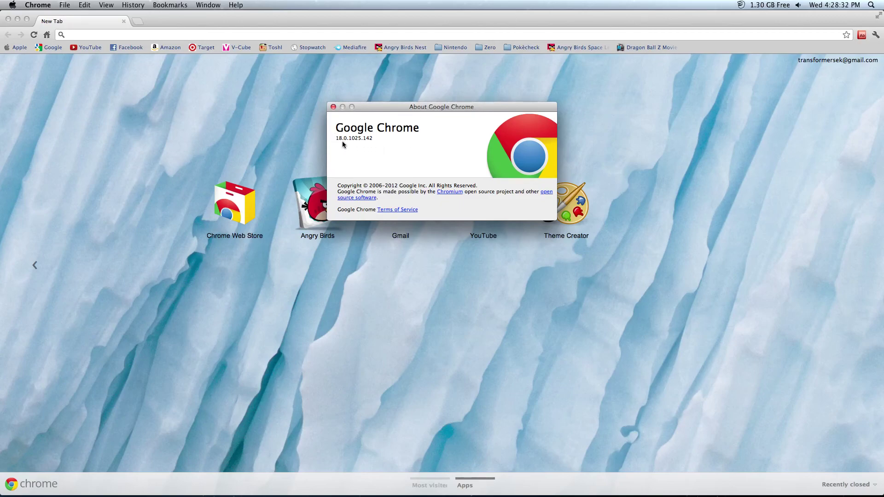
pyautogui.click(333, 107)
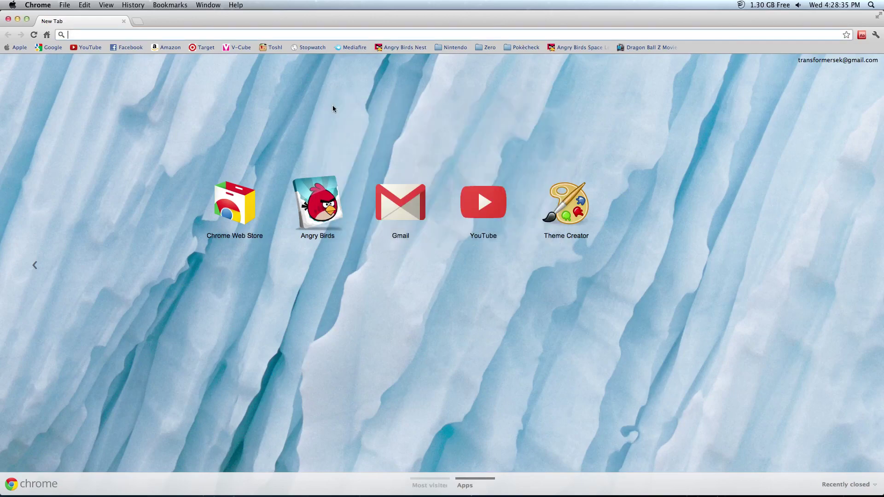
pyautogui.click(107, 130)
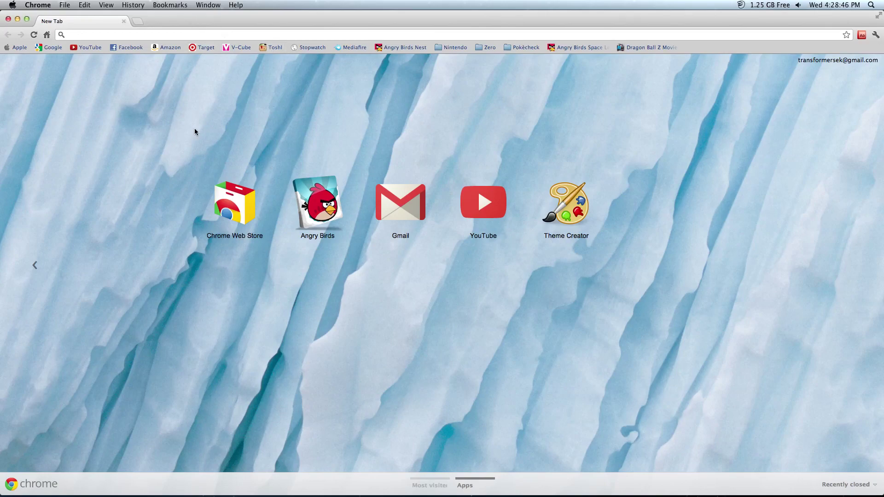
pyautogui.click(8, 20)
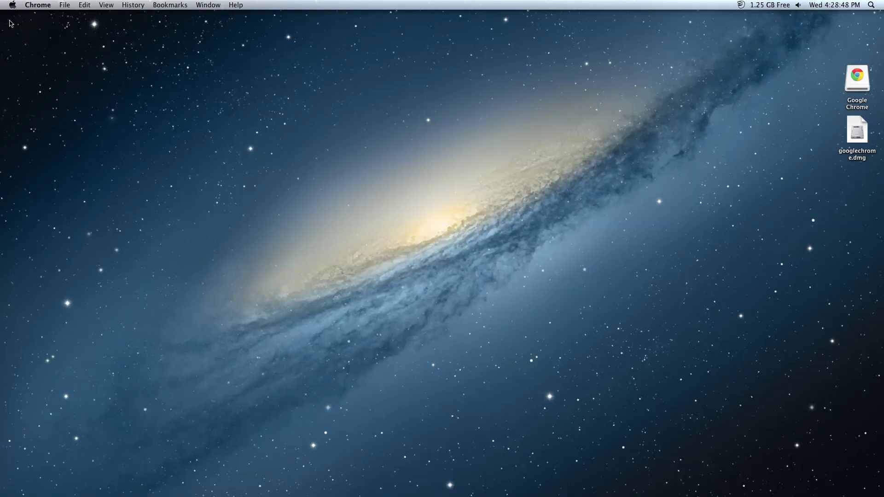